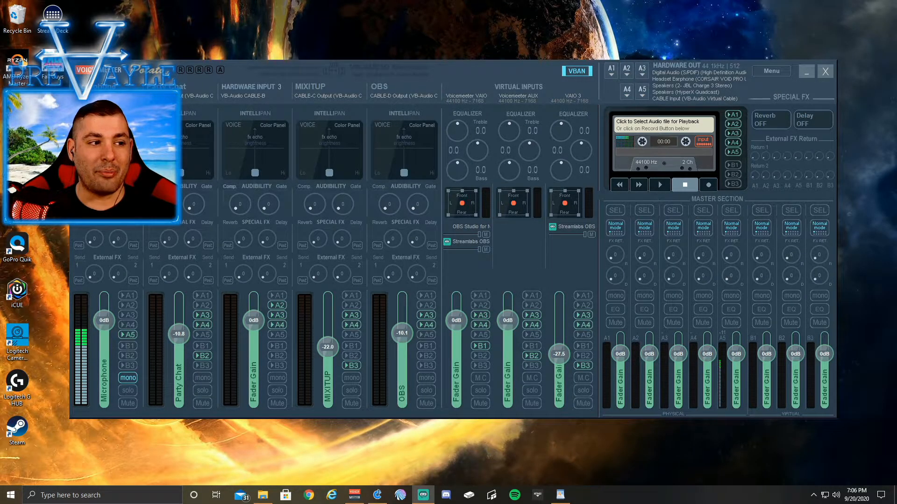
# Step: Review the patch insert channels for the physical inputs in Voicemeeter's System Settings, keeping the main mixer accessible
pyautogui.click(767, 74)
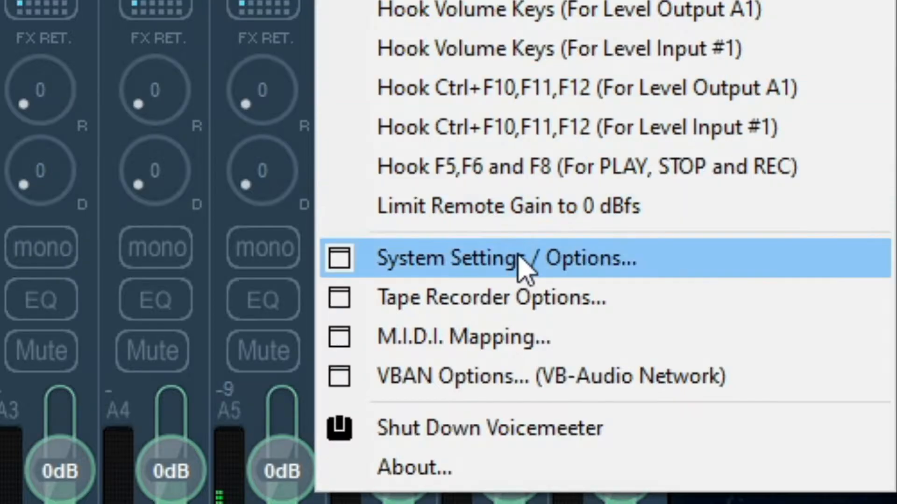
pyautogui.click(523, 267)
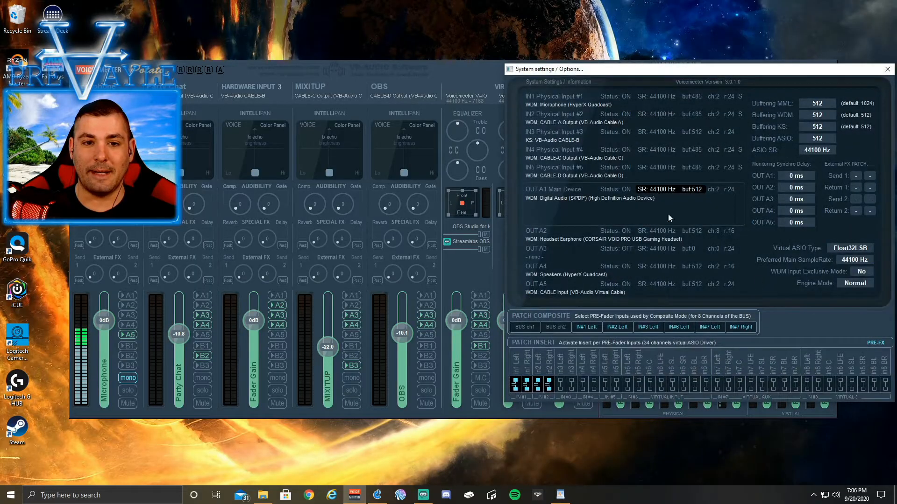
pyautogui.moveTo(765, 71); pyautogui.dragTo(646, 85)
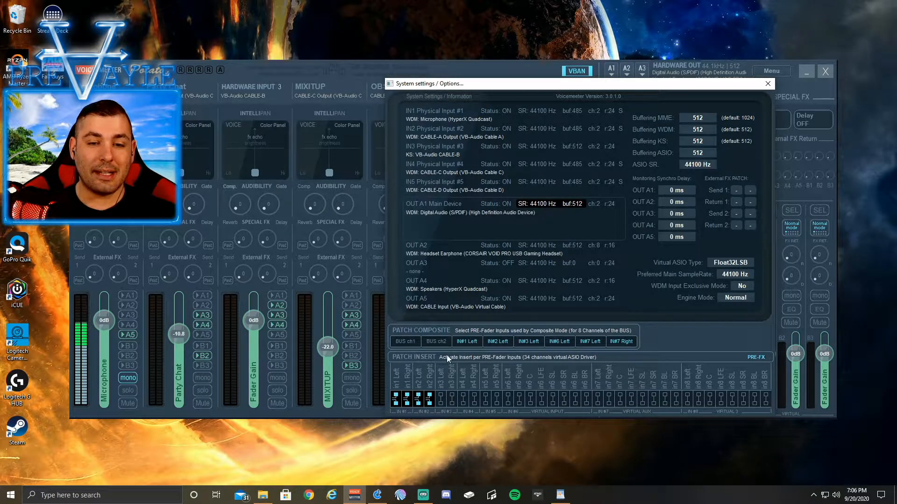
pyautogui.click(767, 84)
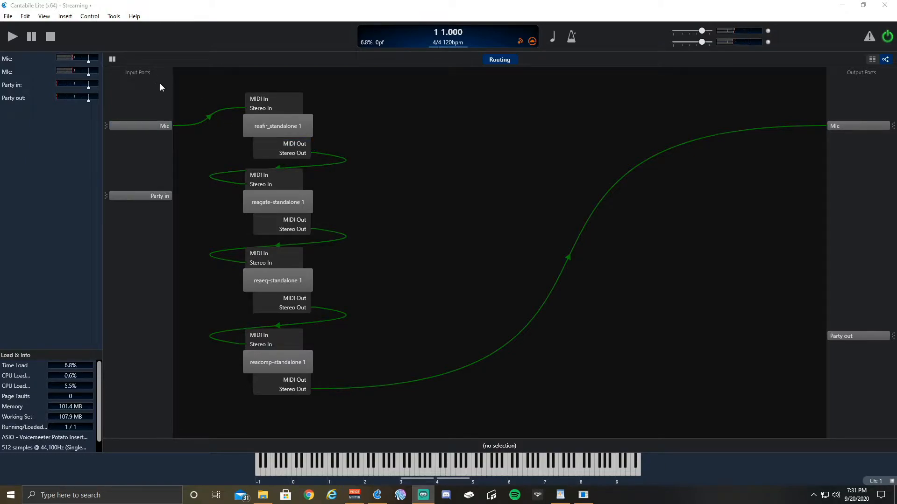
# Step: Switch to Cantabile and review the audio port assignments for the Mic and Party ports in its options
pyautogui.click(113, 16)
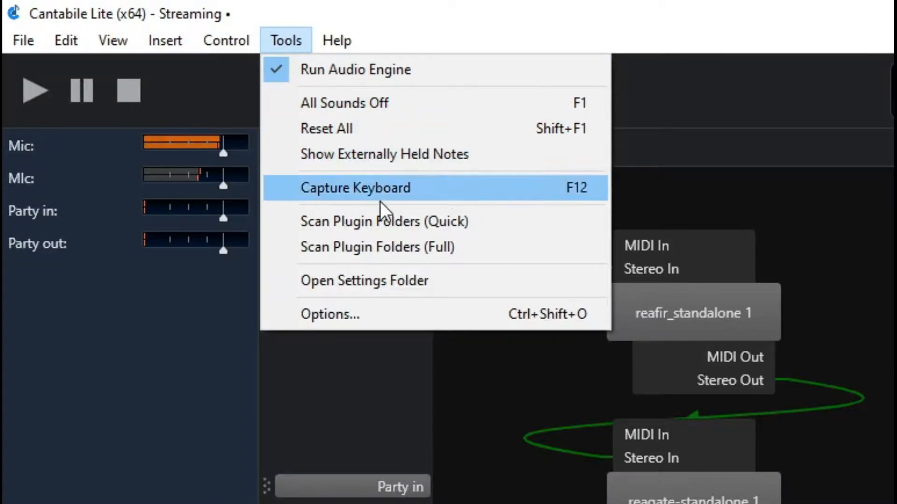
pyautogui.click(390, 312)
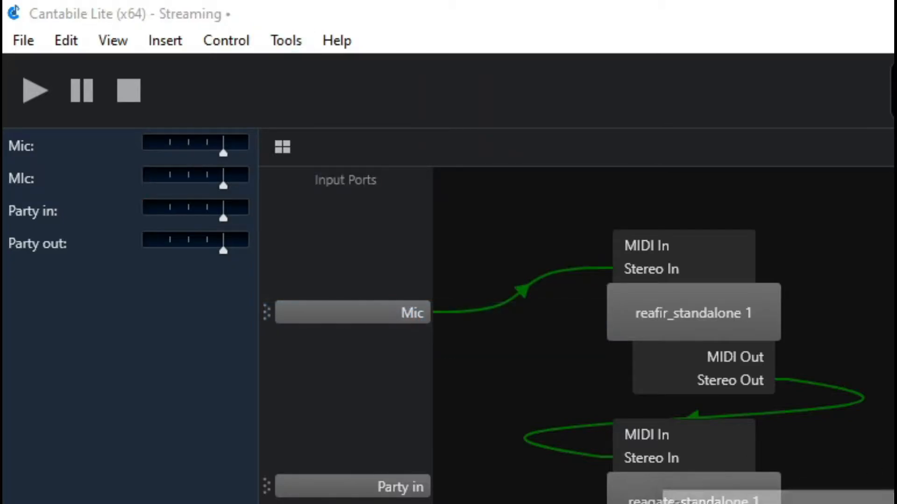
pyautogui.moveTo(491, 207); pyautogui.dragTo(508, 122)
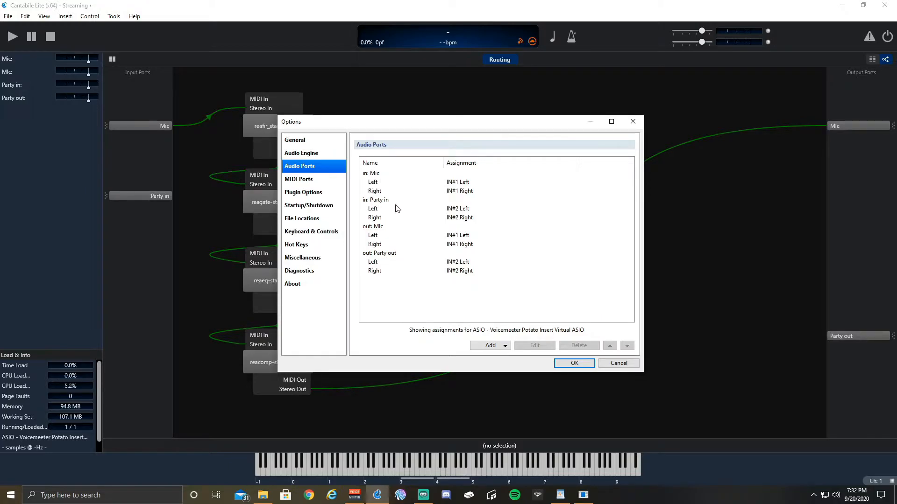
pyautogui.click(571, 364)
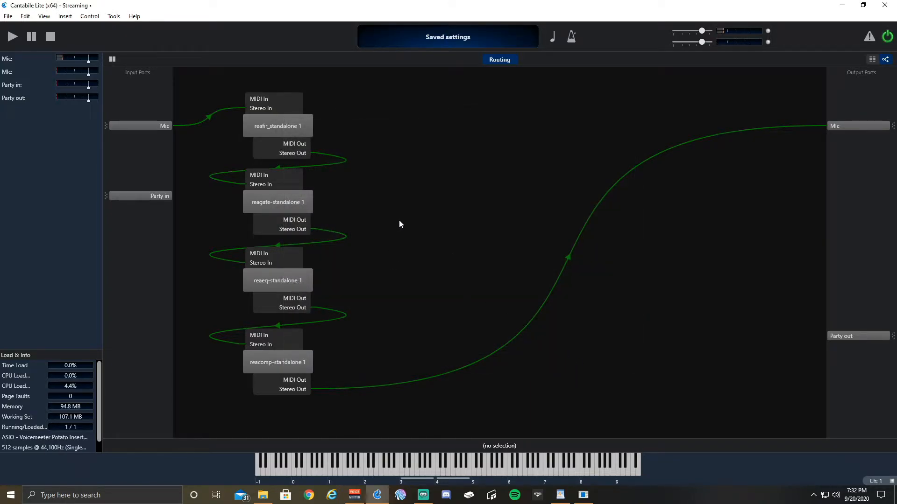
pyautogui.moveTo(413, 187)
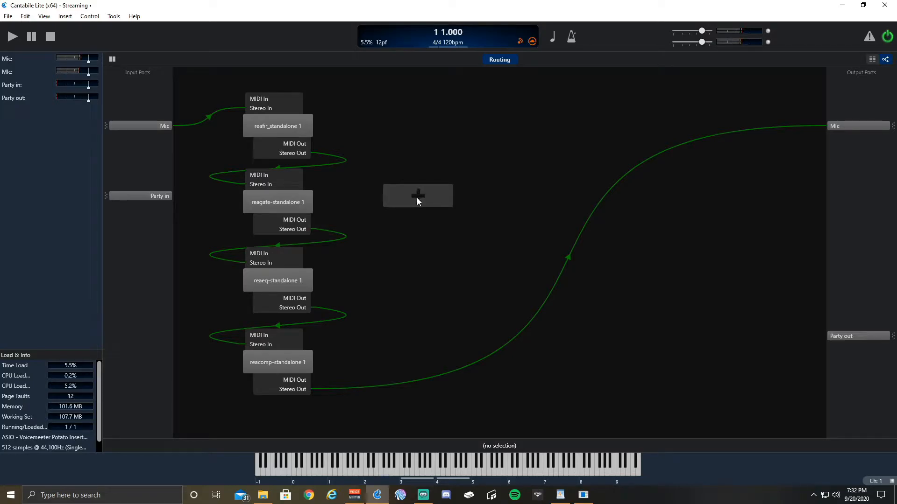
pyautogui.click(416, 197)
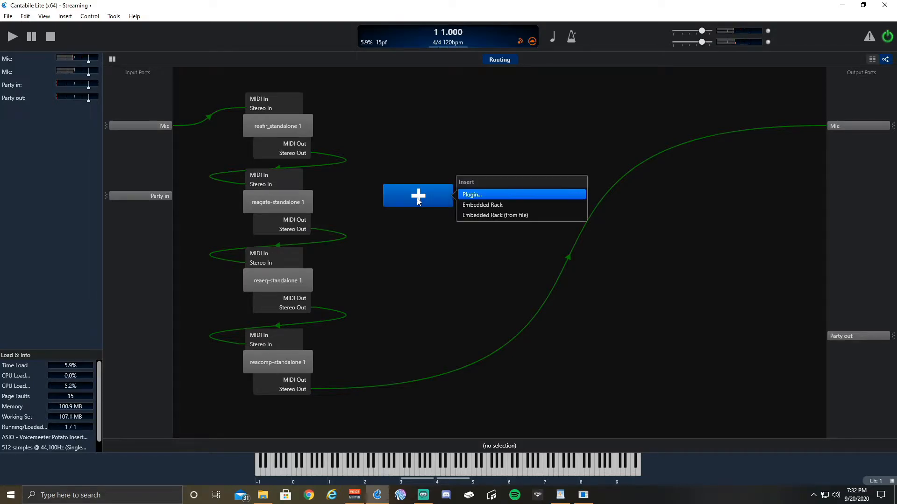
pyautogui.click(482, 196)
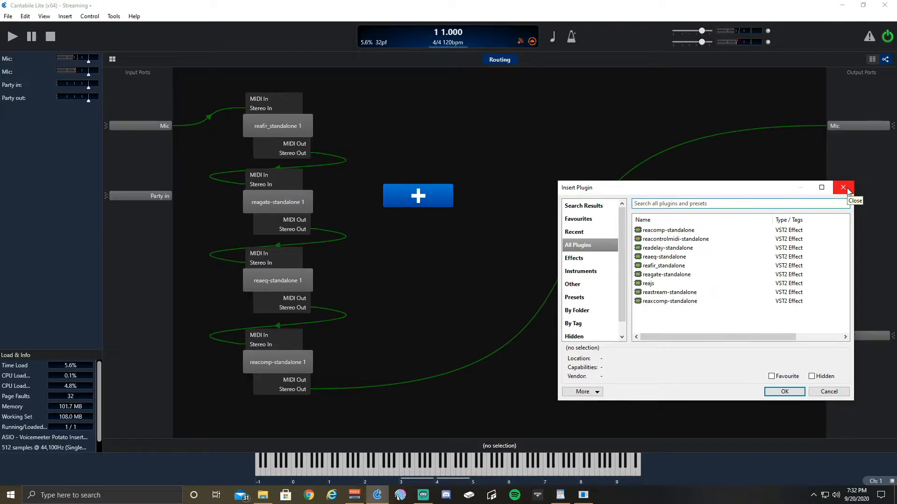
pyautogui.click(844, 188)
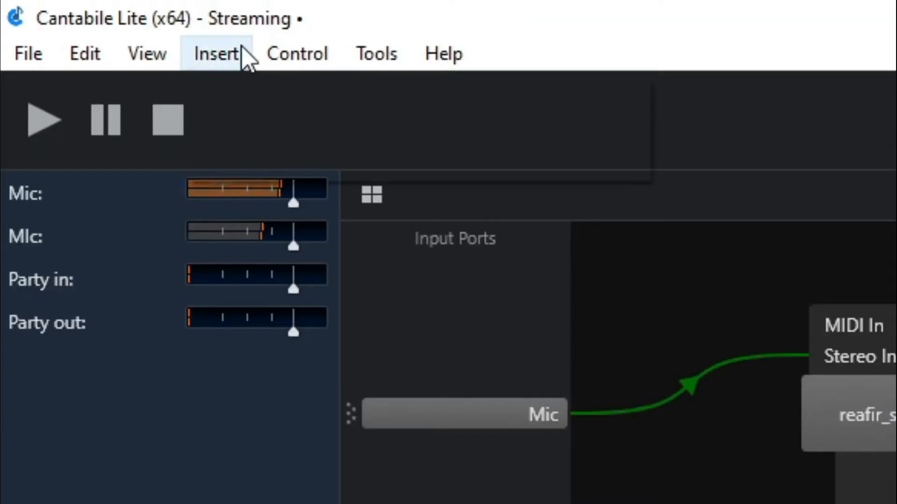
pyautogui.click(69, 16)
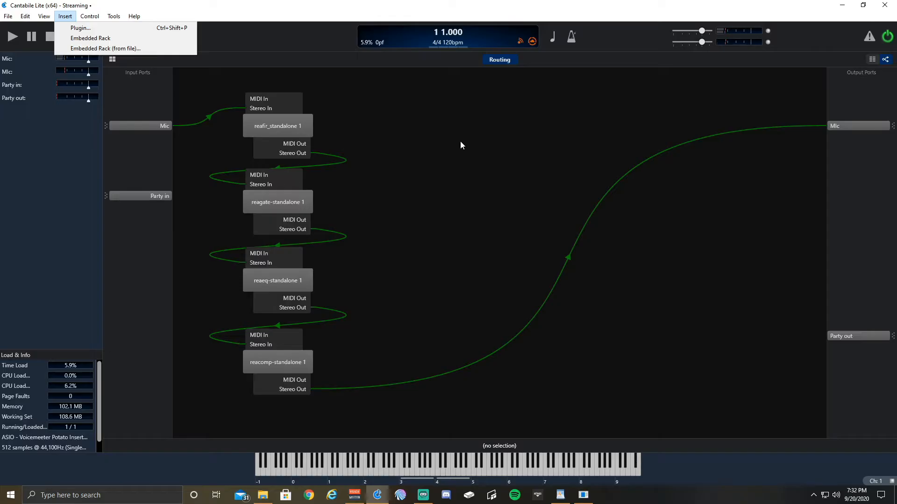
pyautogui.click(460, 141)
pyautogui.click(423, 189)
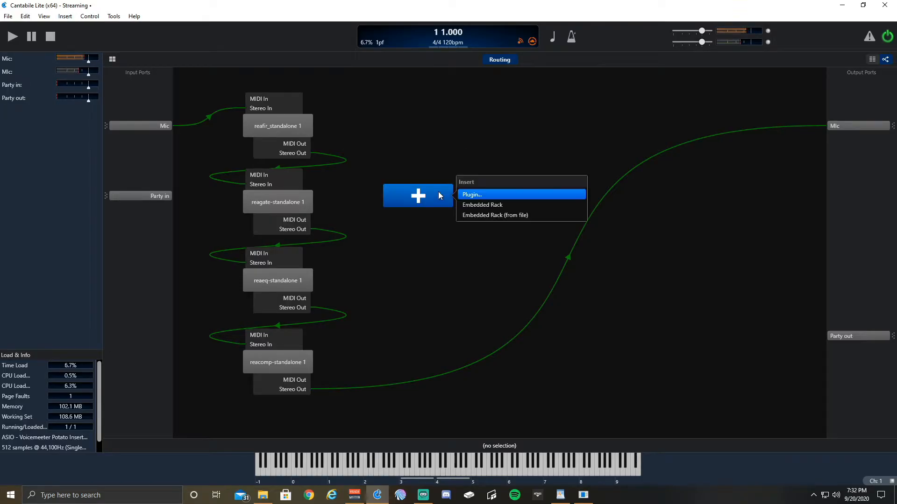
pyautogui.click(499, 195)
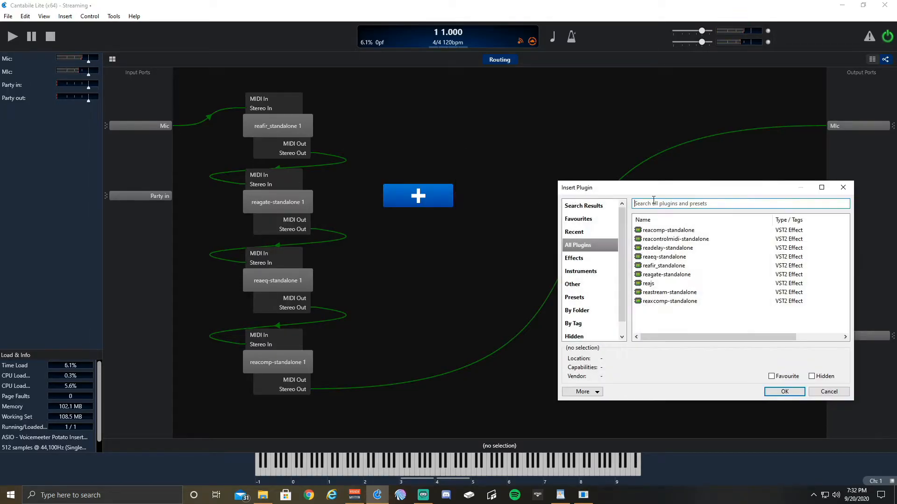
pyautogui.click(843, 190)
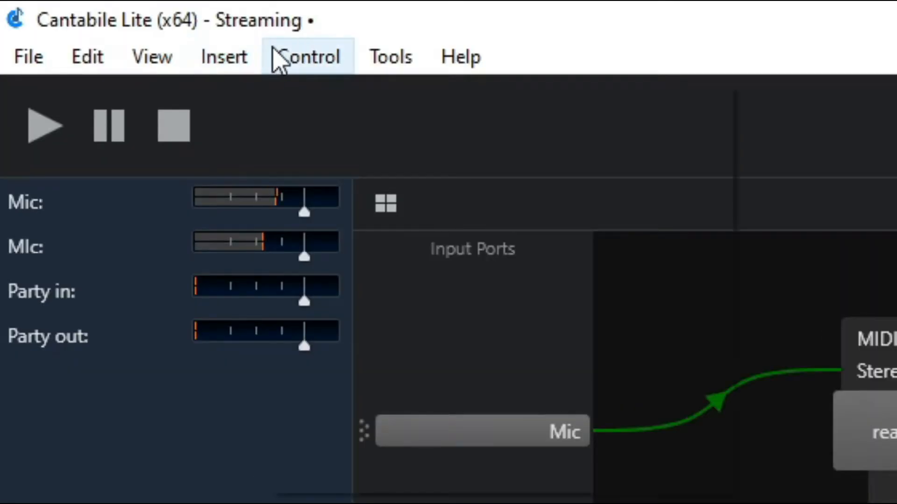
pyautogui.click(85, 16)
pyautogui.moveTo(401, 74)
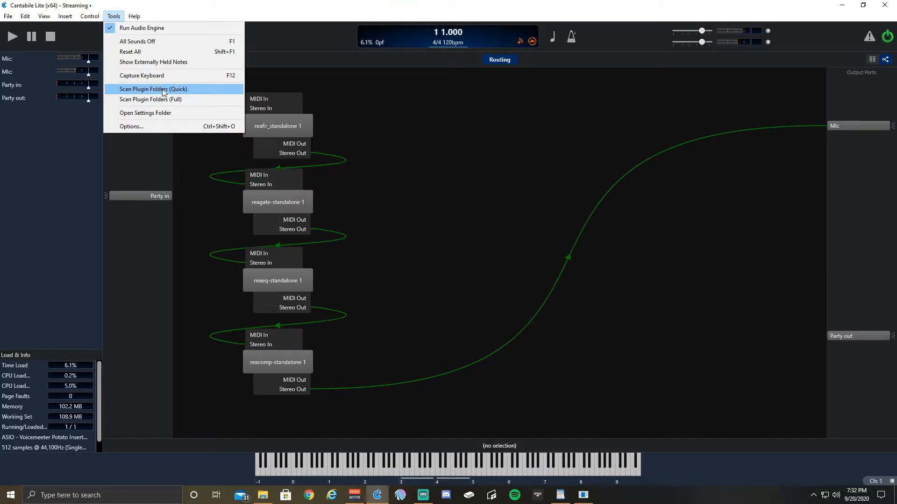
pyautogui.click(472, 142)
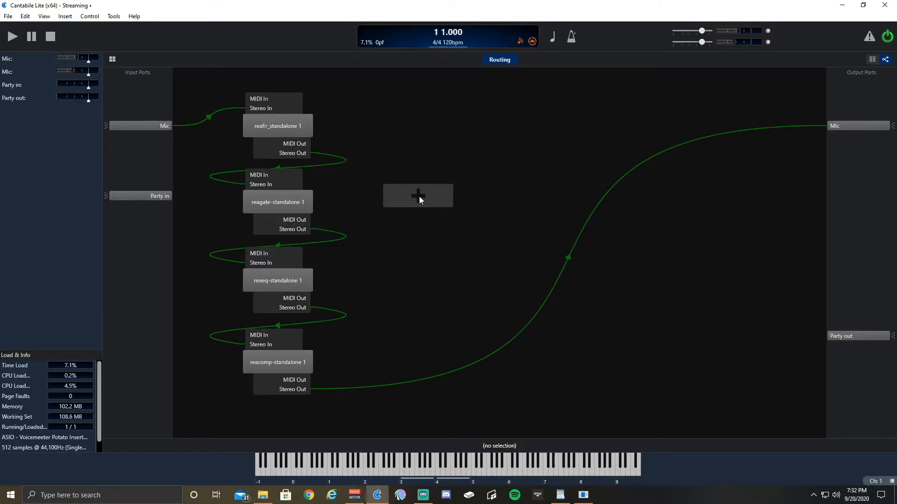
# Step: Insert a reafir_standalone plugin beside the existing plugin chain and route the Party in port to its Stereo In
pyautogui.click(419, 196)
pyautogui.click(472, 194)
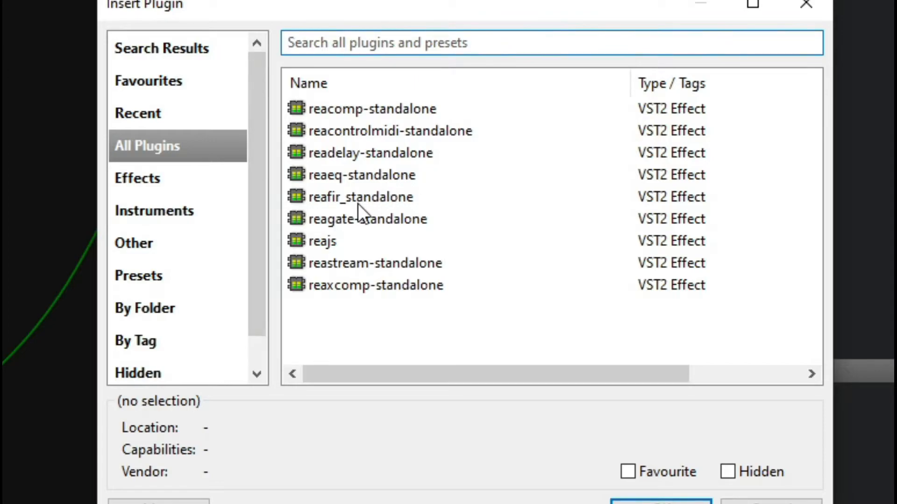
pyautogui.click(358, 201)
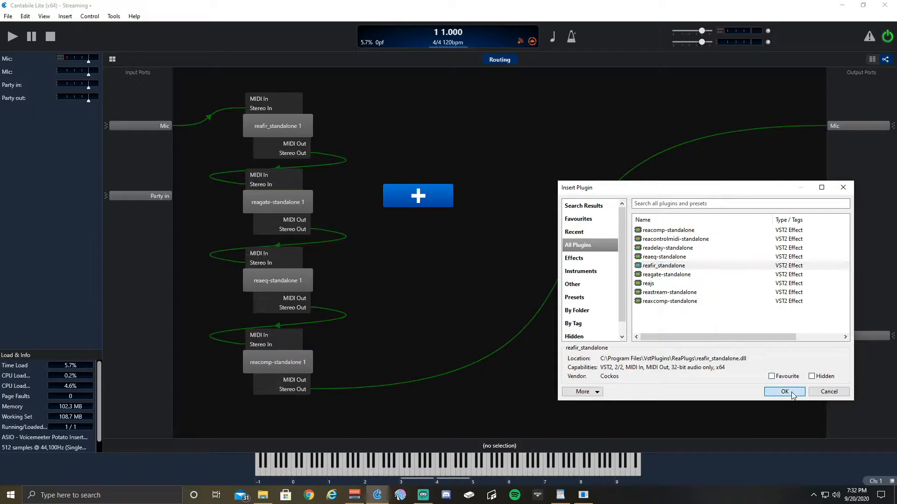
pyautogui.click(661, 502)
pyautogui.moveTo(429, 196); pyautogui.dragTo(437, 120)
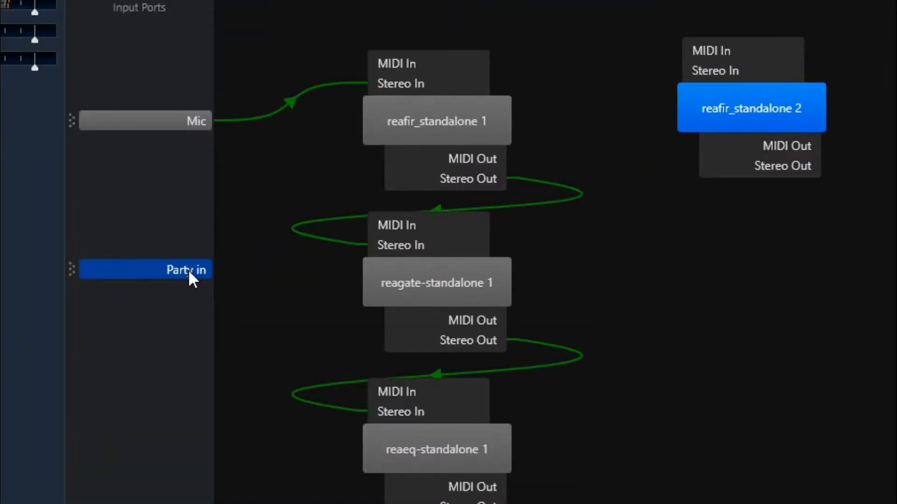
pyautogui.moveTo(189, 270); pyautogui.dragTo(712, 94)
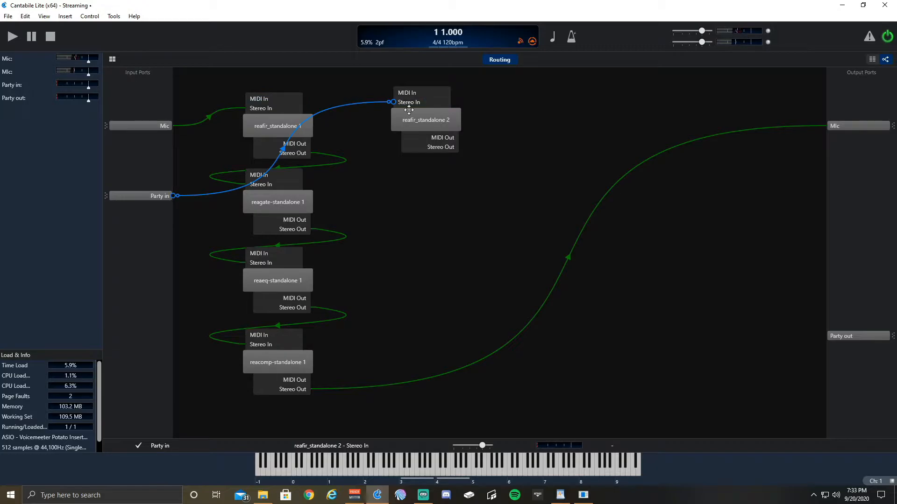
# Step: In the microphone chain's ReaFir plugin, choose the Precise edit mode and the Subtract mode
pyautogui.doubleClick(273, 122)
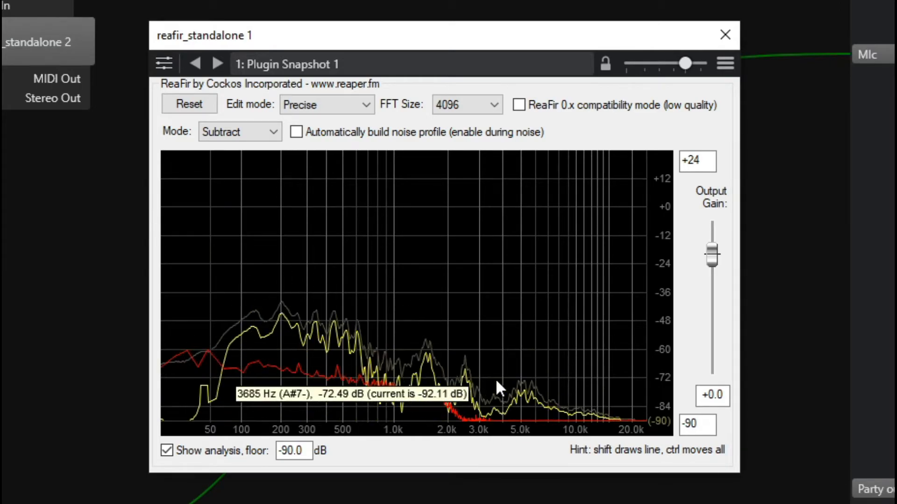
pyautogui.click(326, 110)
pyautogui.click(313, 134)
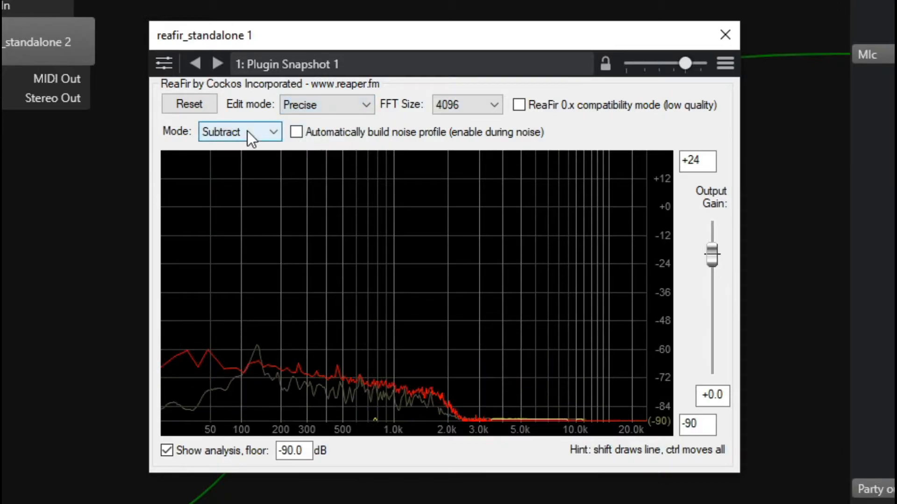
pyautogui.click(248, 131)
pyautogui.click(245, 200)
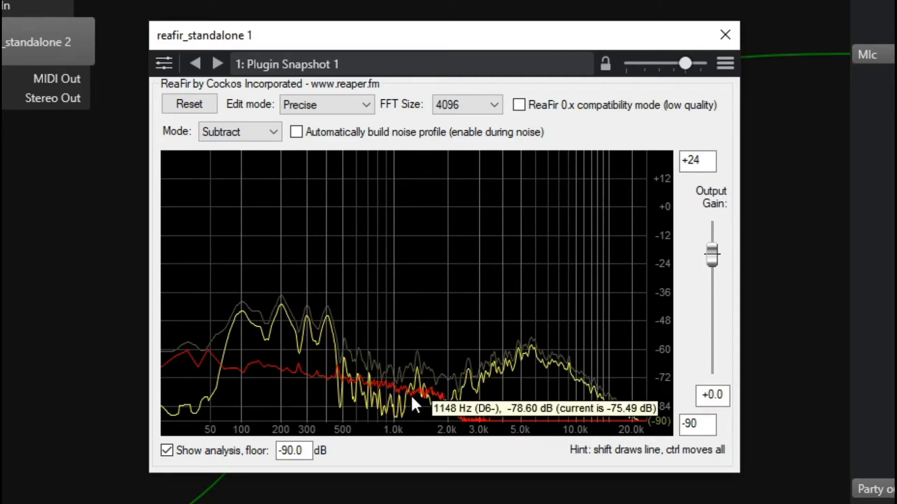
# Step: Build the microphone's noise profile automatically during background noise, turn profiling off again and close ReaFir
pyautogui.click(299, 133)
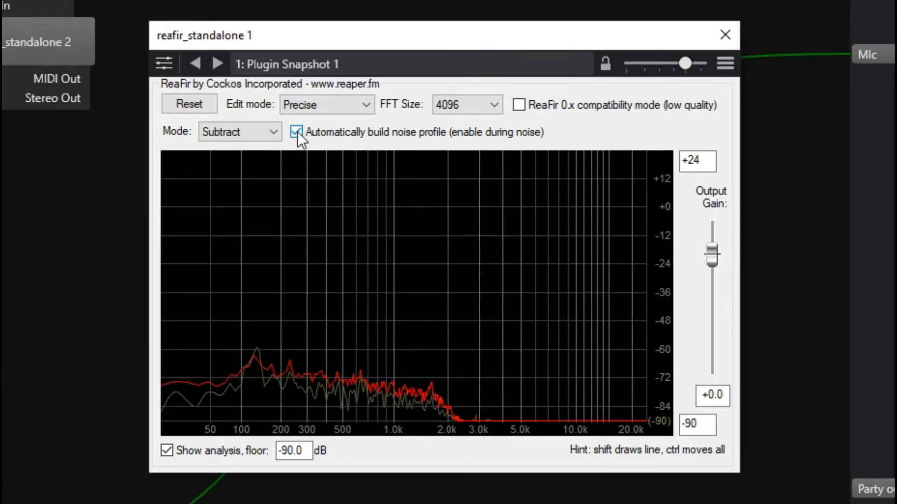
pyautogui.click(297, 133)
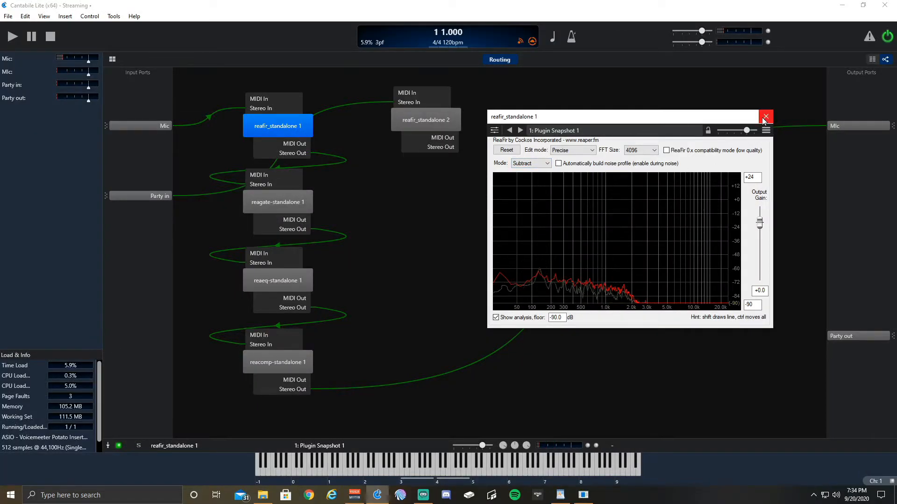
pyautogui.click(765, 117)
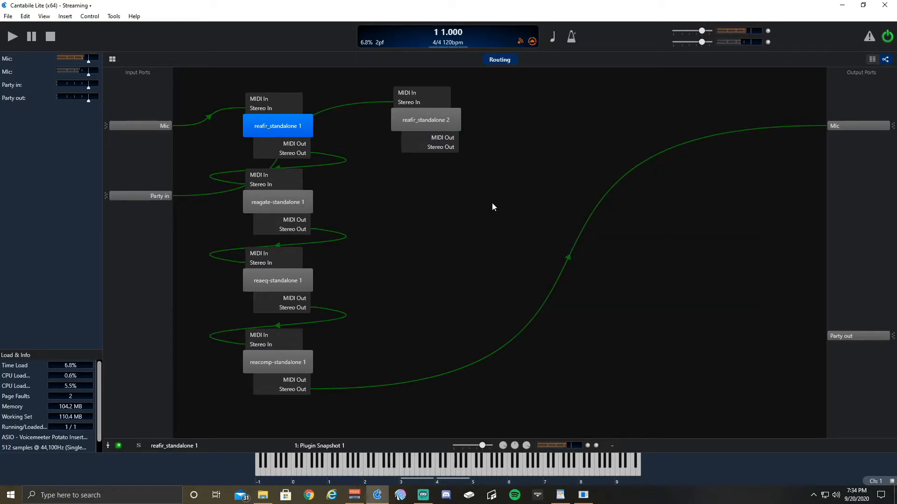
# Step: Insert a reagate-standalone plugin below the party chain's ReaFir and connect ReaFir's Stereo Out to its Stereo In
pyautogui.click(424, 197)
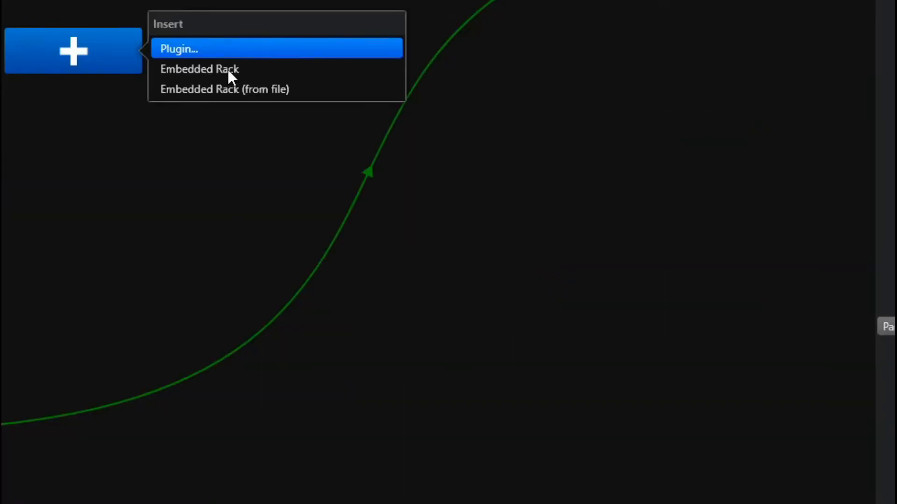
pyautogui.click(502, 194)
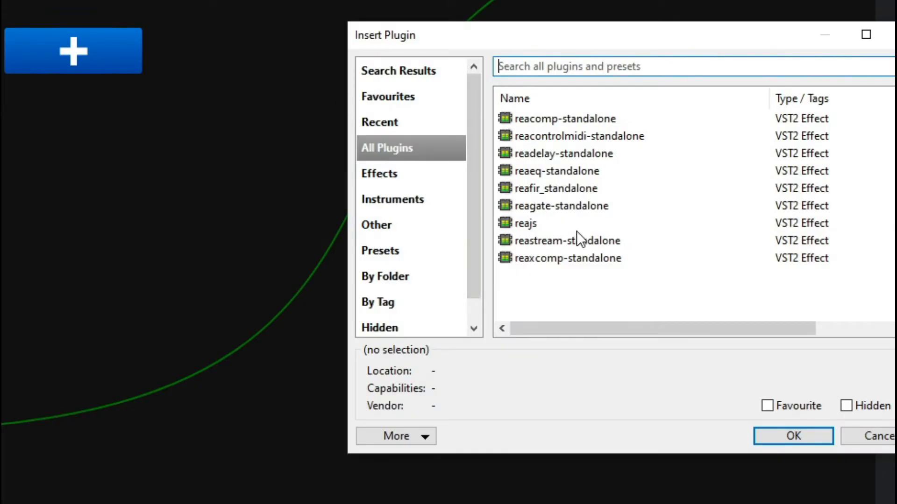
pyautogui.doubleClick(569, 206)
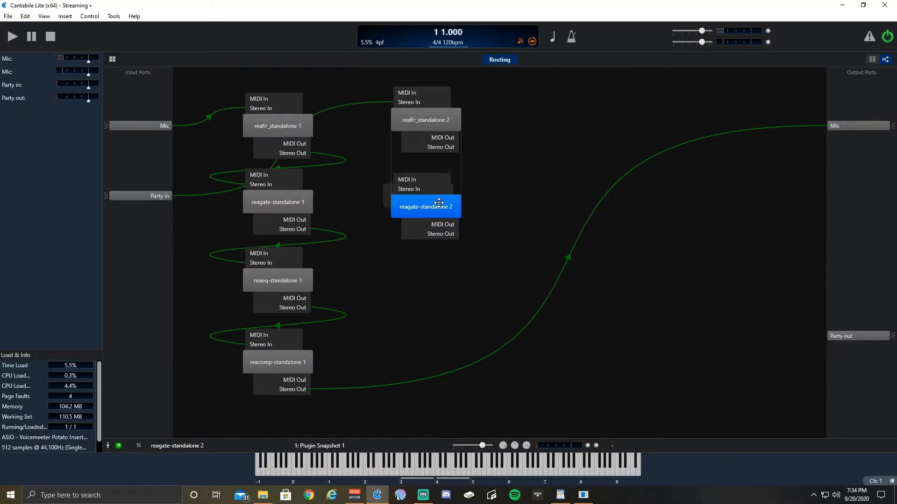
pyautogui.moveTo(439, 203); pyautogui.dragTo(438, 197)
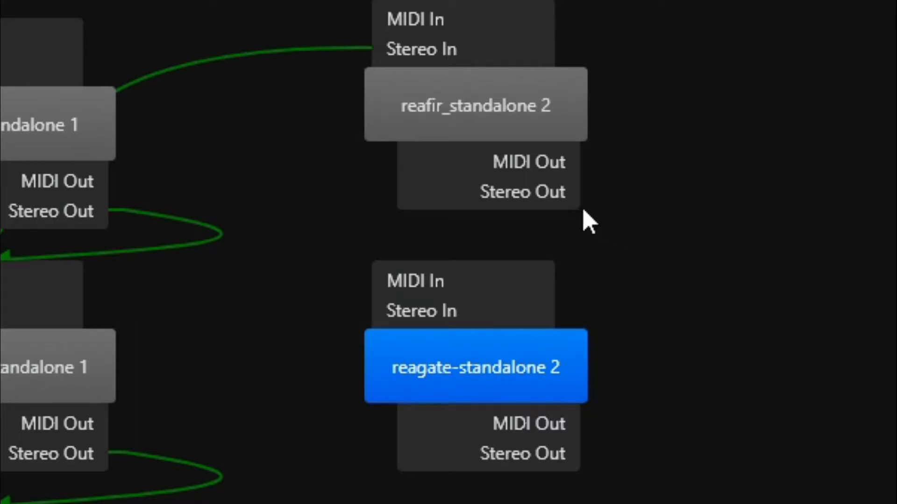
pyautogui.moveTo(559, 193); pyautogui.dragTo(382, 312)
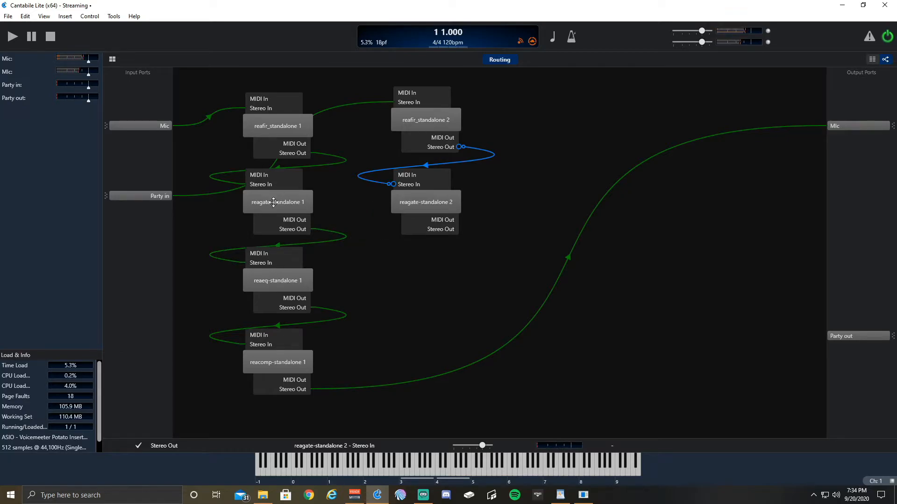
# Step: Examine the envelope, threshold and filter settings of the microphone chain's ReaGate plugin
pyautogui.doubleClick(287, 203)
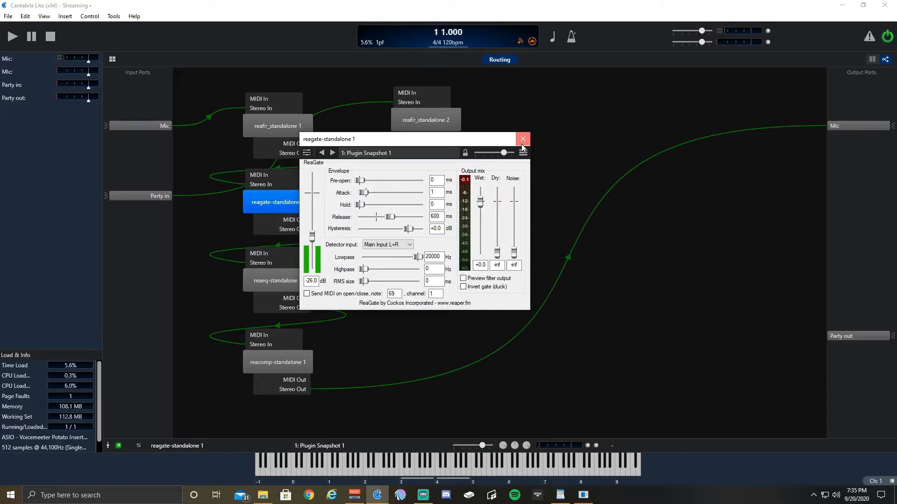
pyautogui.click(778, 13)
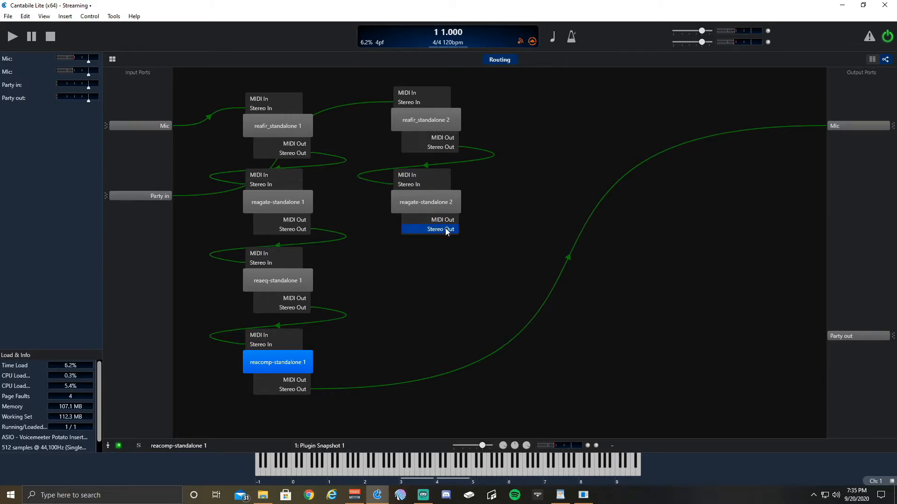
# Step: Connect the Stereo Out of the party chain's ReaGate plugin to the Party out output port
pyautogui.moveTo(449, 229); pyautogui.dragTo(842, 340)
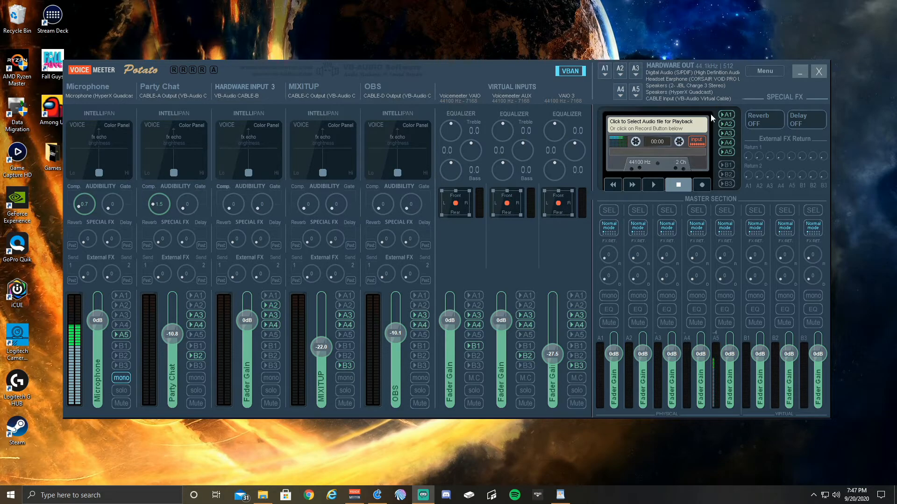
# Step: Switch to Voicemeeter Potato, examine the device, buffering and patch insert entries in its system settings, and close them
pyautogui.click(759, 70)
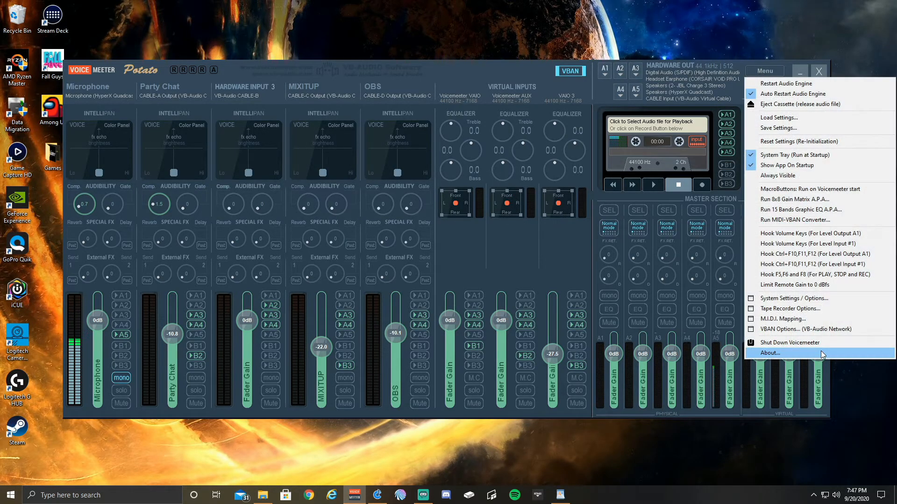
pyautogui.click(800, 302)
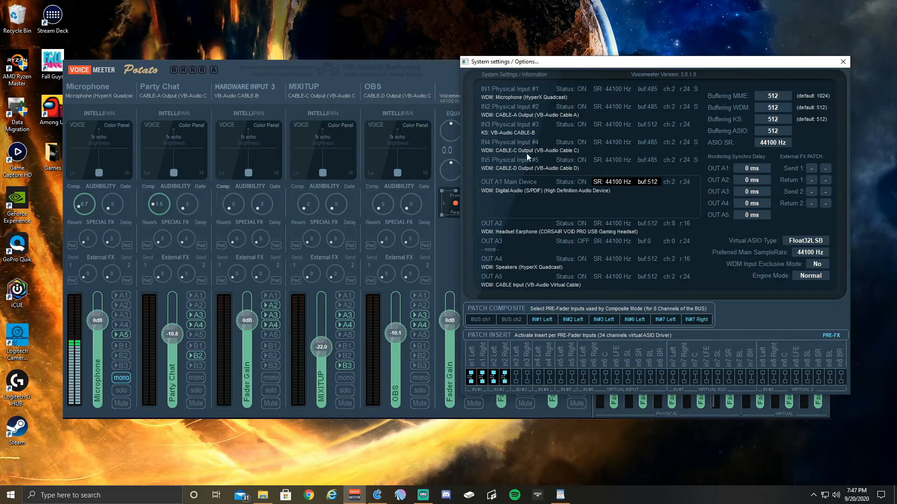
pyautogui.click(843, 62)
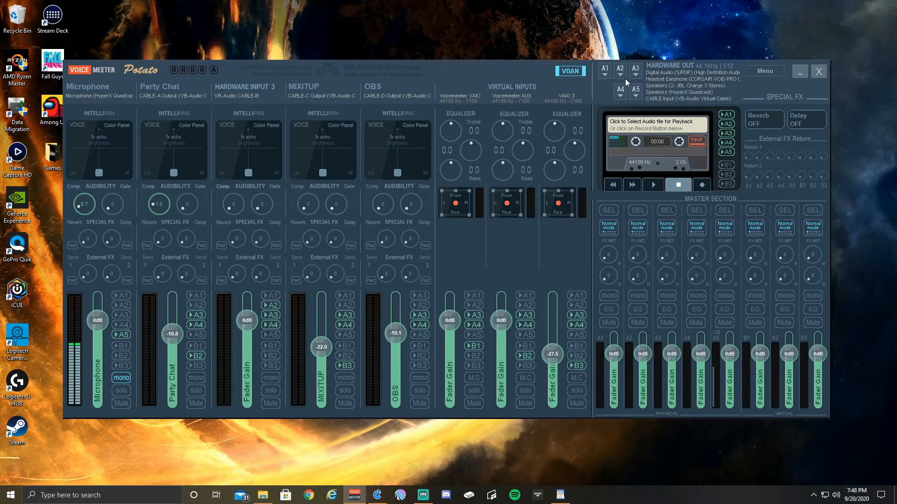
# Step: Examine the devices available for hardware outputs A5 and A1 without changing either selection
pyautogui.click(635, 96)
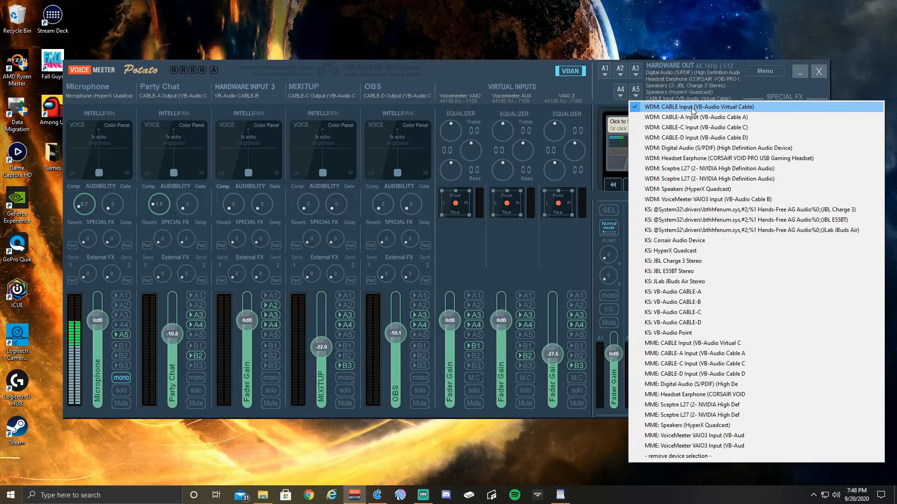
pyautogui.click(598, 90)
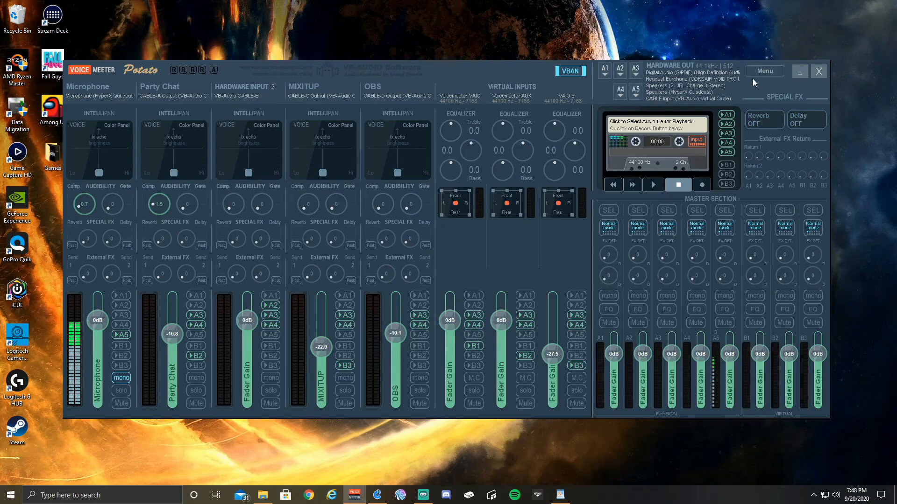
pyautogui.click(607, 71)
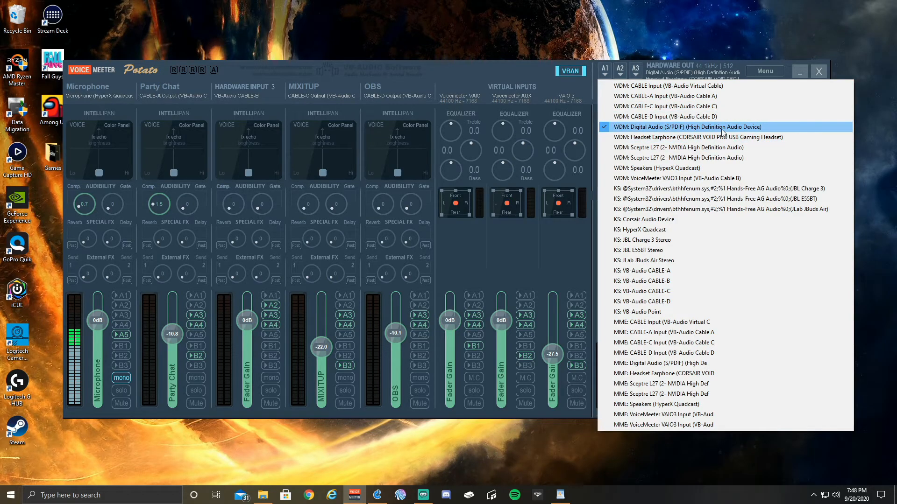
pyautogui.click(606, 71)
pyautogui.click(607, 71)
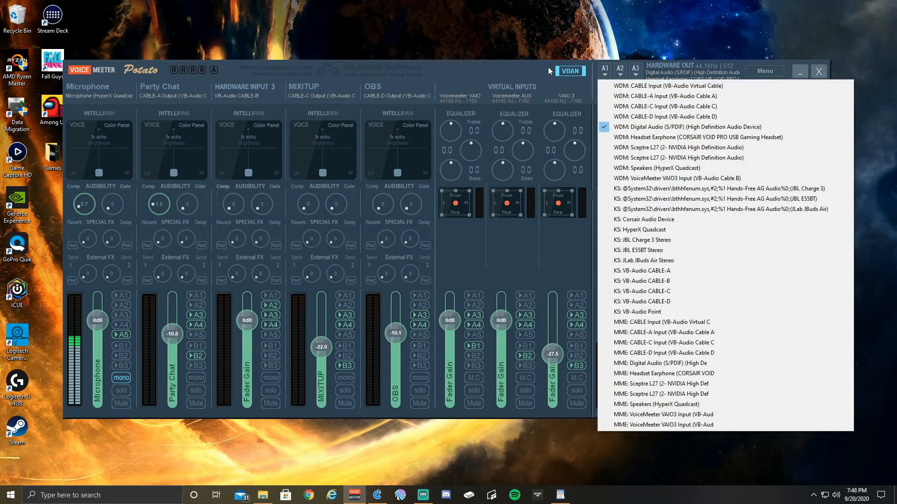
pyautogui.click(632, 76)
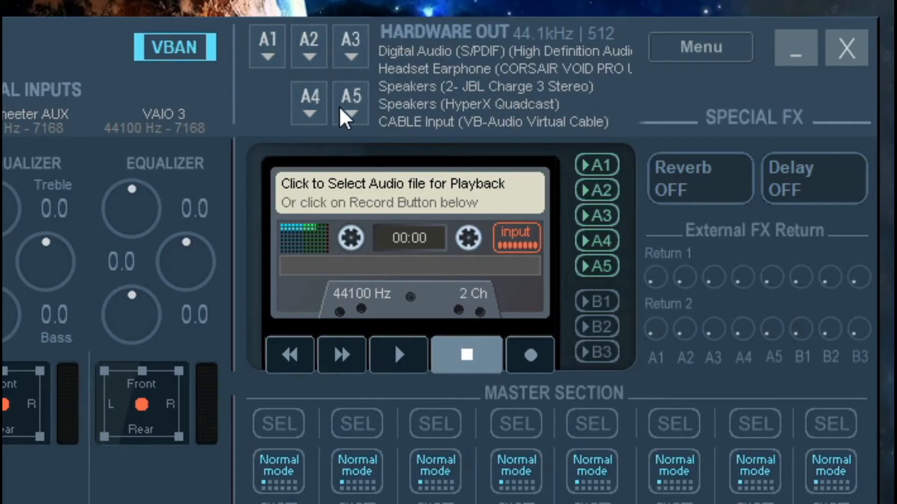
# Step: Assign WDM: CABLE Input (VB-Audio Virtual Cable) to hardware output A5 and route the Microphone strip to A5
pyautogui.click(634, 95)
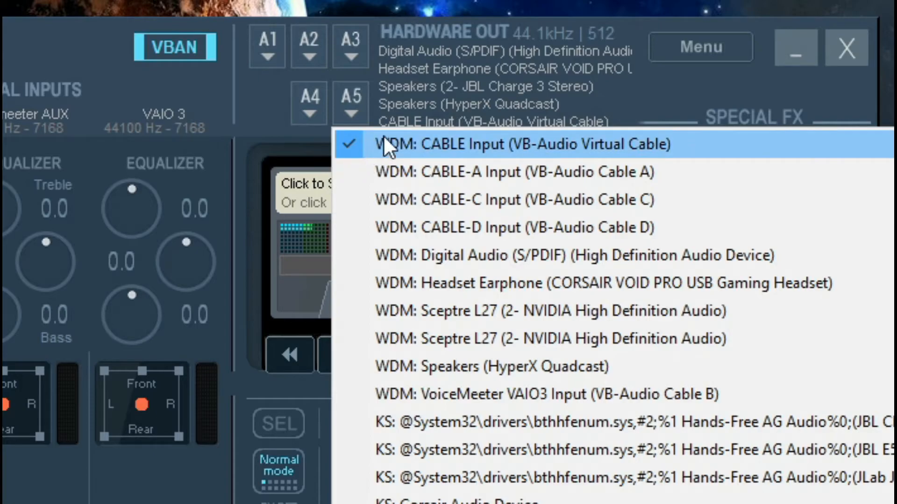
pyautogui.click(447, 145)
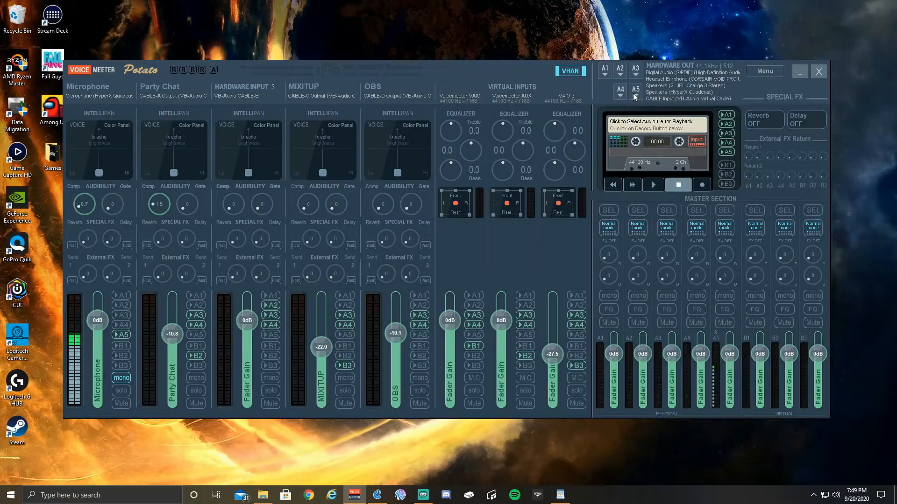
pyautogui.click(634, 97)
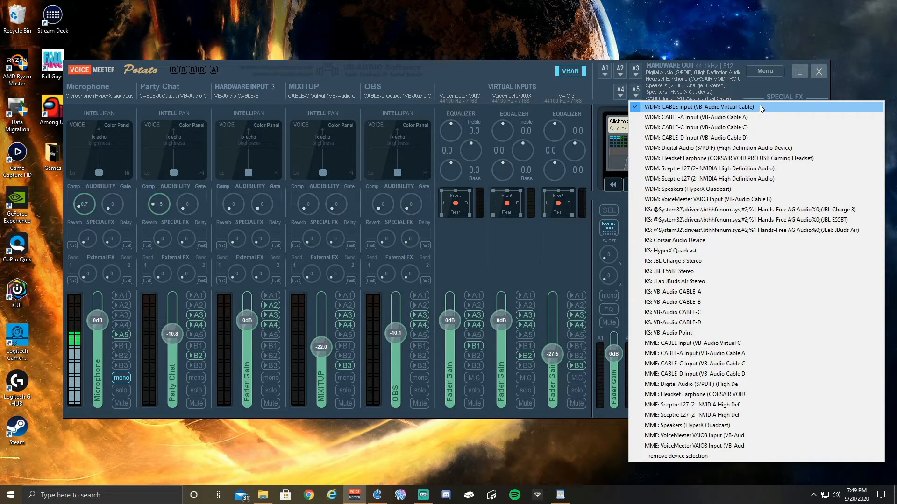
pyautogui.click(688, 109)
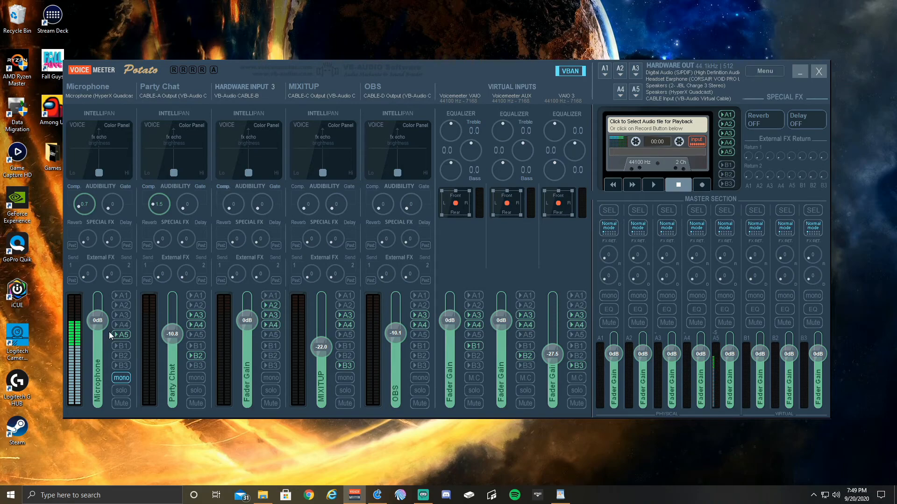
pyautogui.click(117, 334)
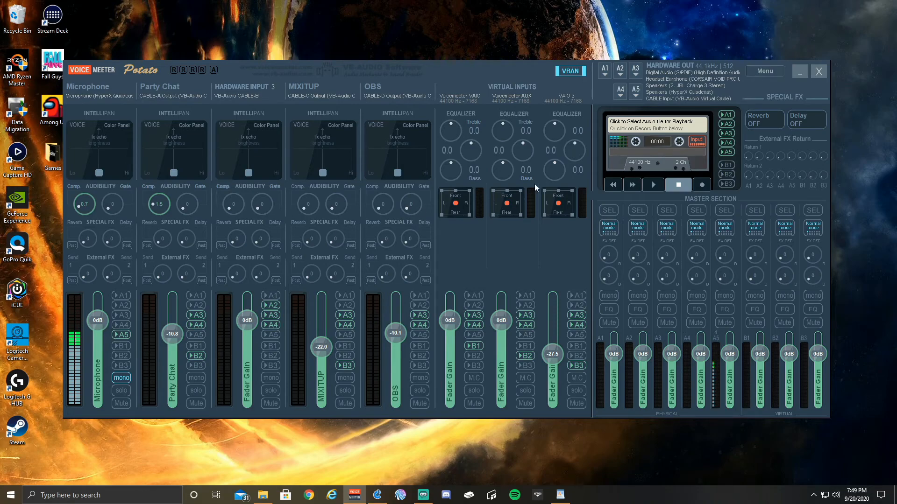